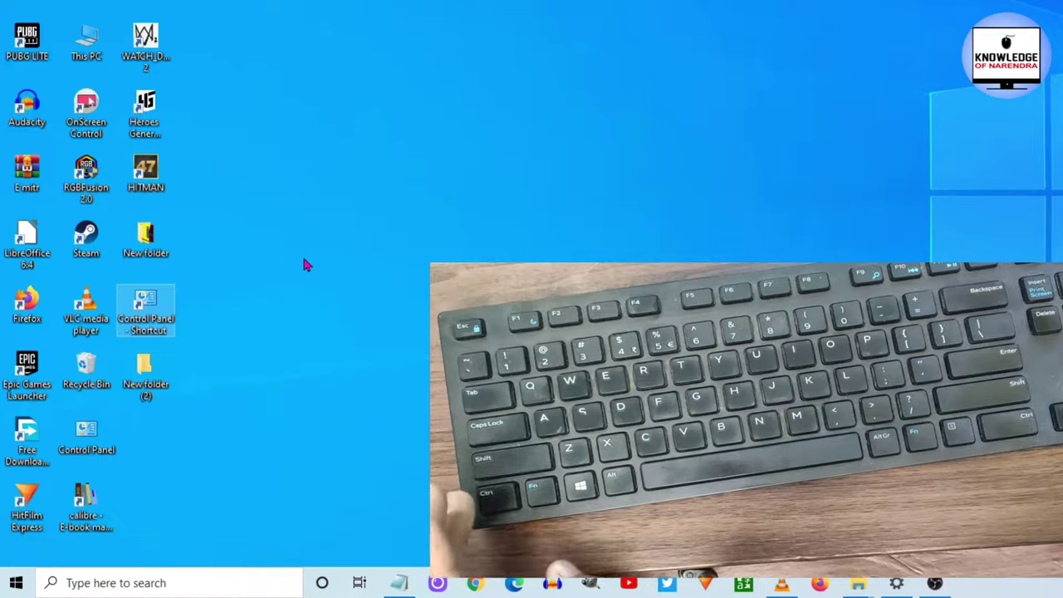
Move the Control Panel - Shortcut from the desktop into New folder (2), and minimize that folder's window.
key("ctrl+x")
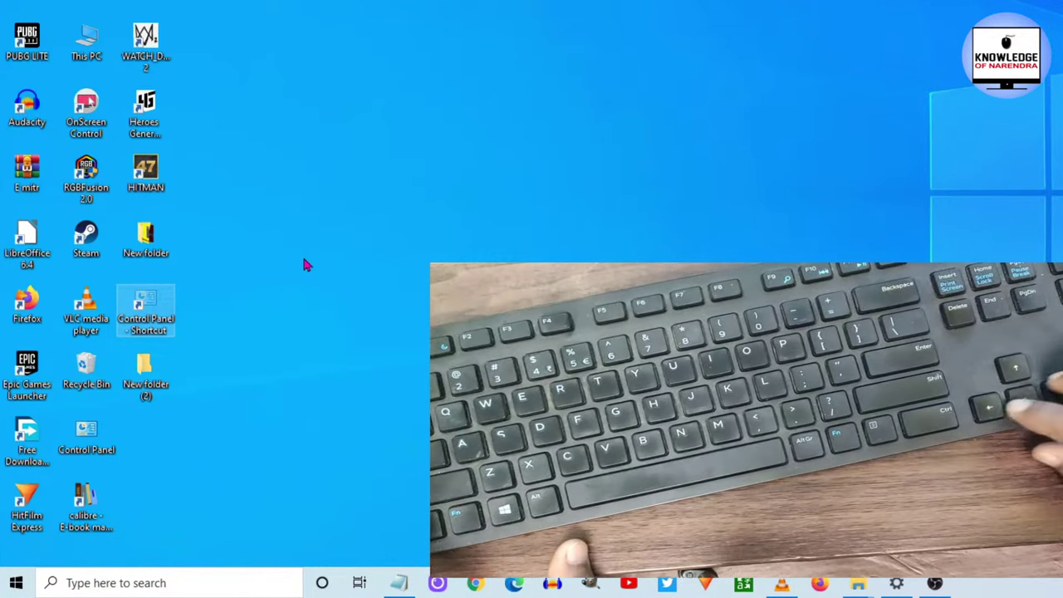
key("Down")
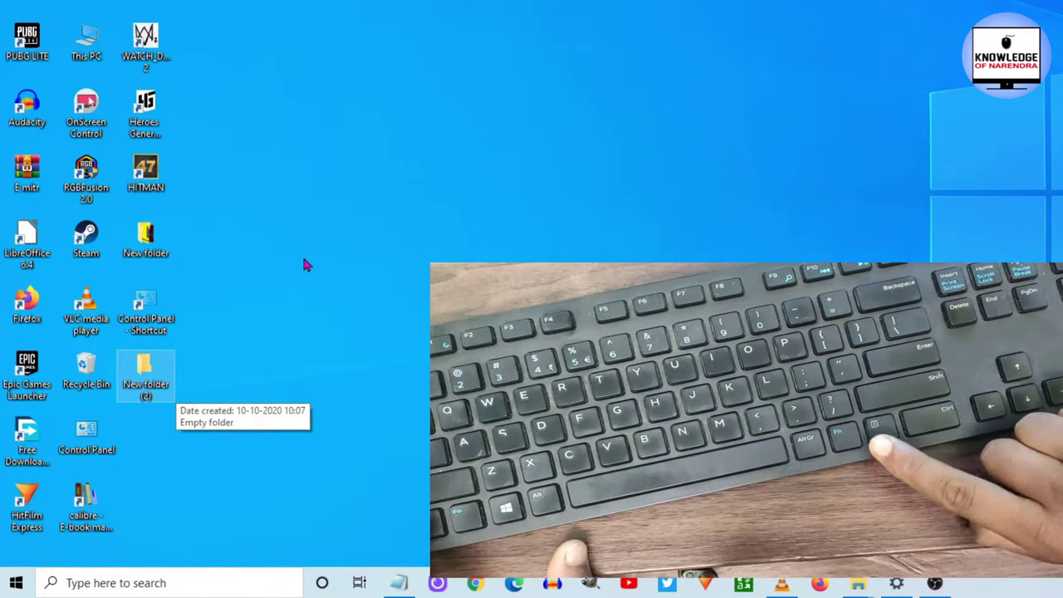
key("Menu")
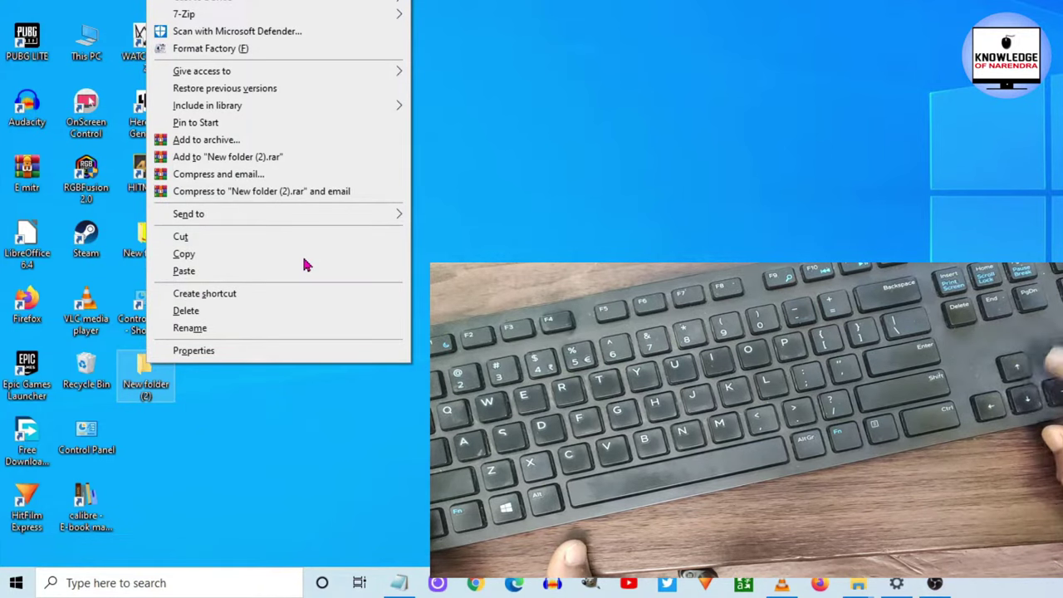
key("Up")
key("Up")
key("Up")
key("Up")
key("Up")
key("Up")
key("Up")
key("Up")
key("Up")
key("Up")
key("Up")
key("Up")
key("Up")
key("Up")
key("Up")
key("Up")
key("Up")
key("Up")
key("Up")
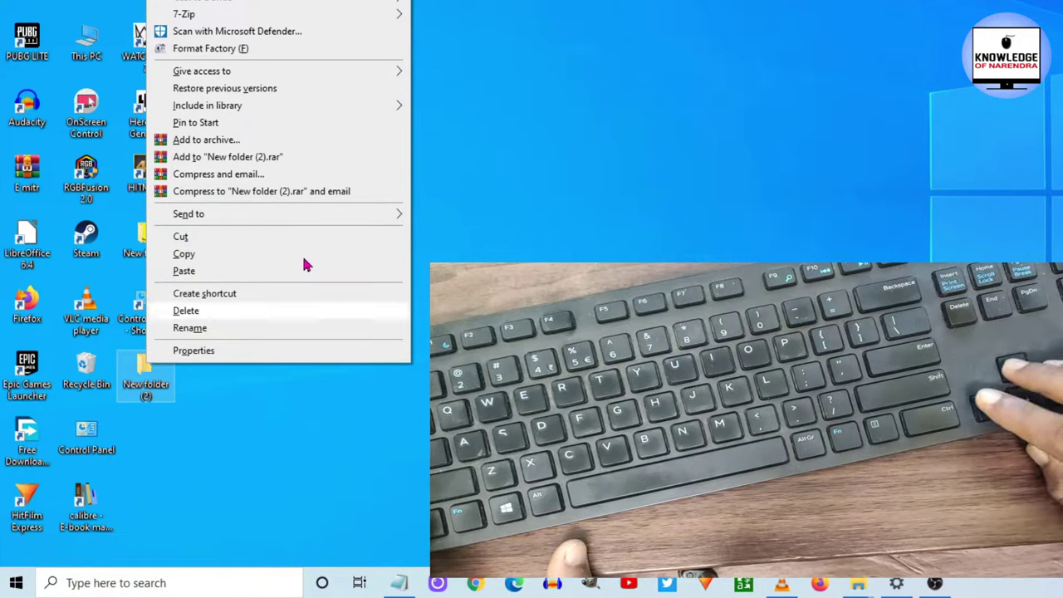
key("Up")
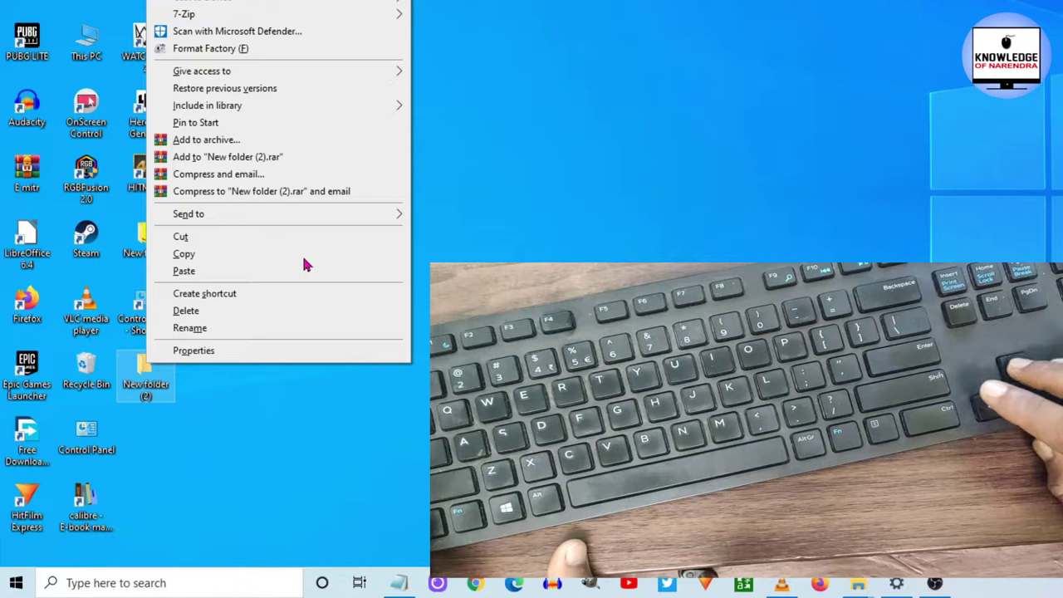
key("Return")
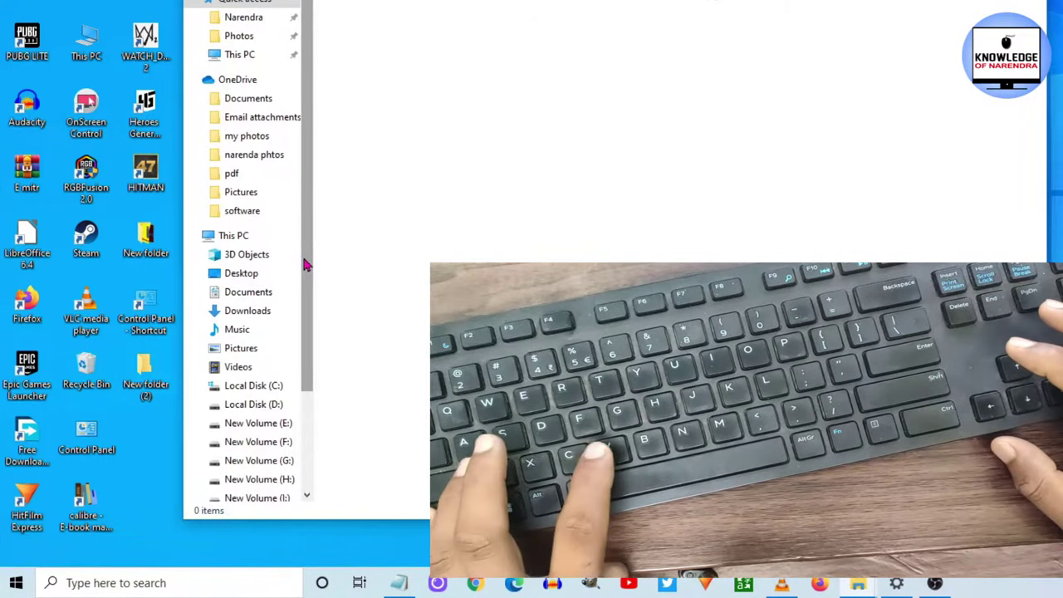
key("ctrl+v")
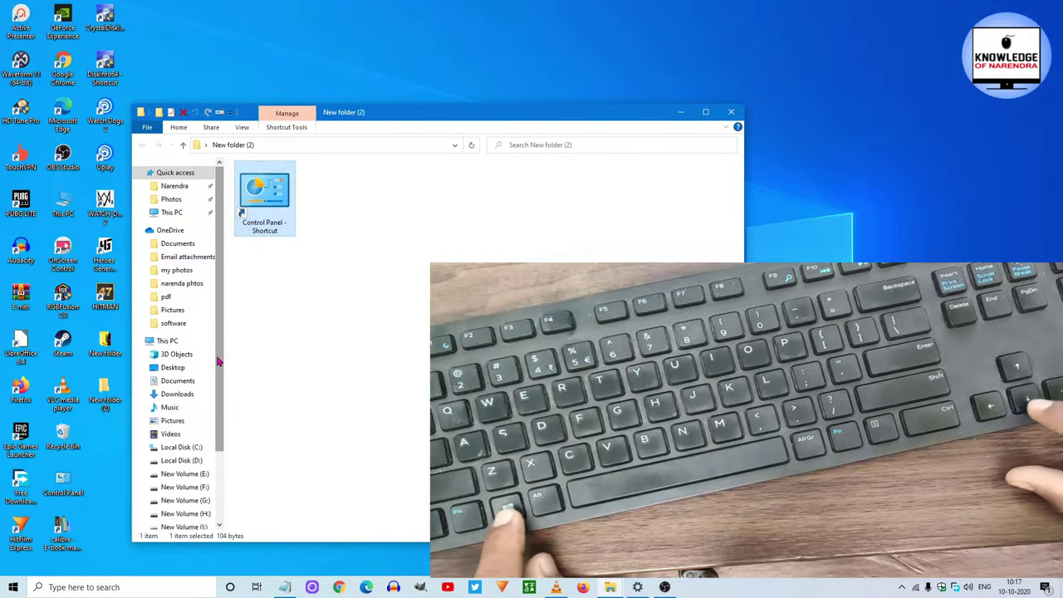
key("super+Down")
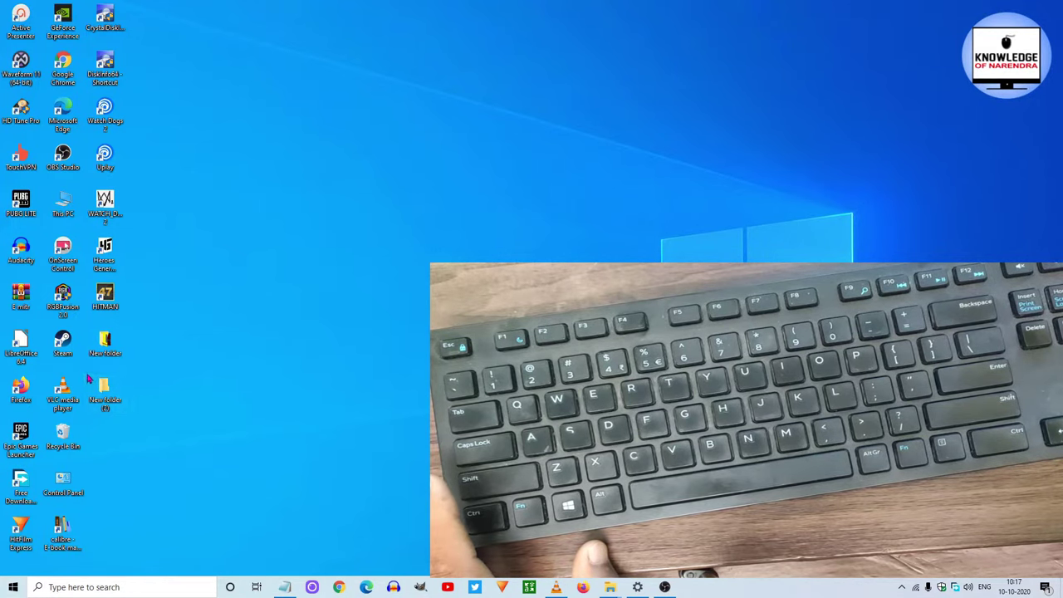
Open New folder from the desktop, reposition its window, and make its file icons smaller.
double_click(104, 342)
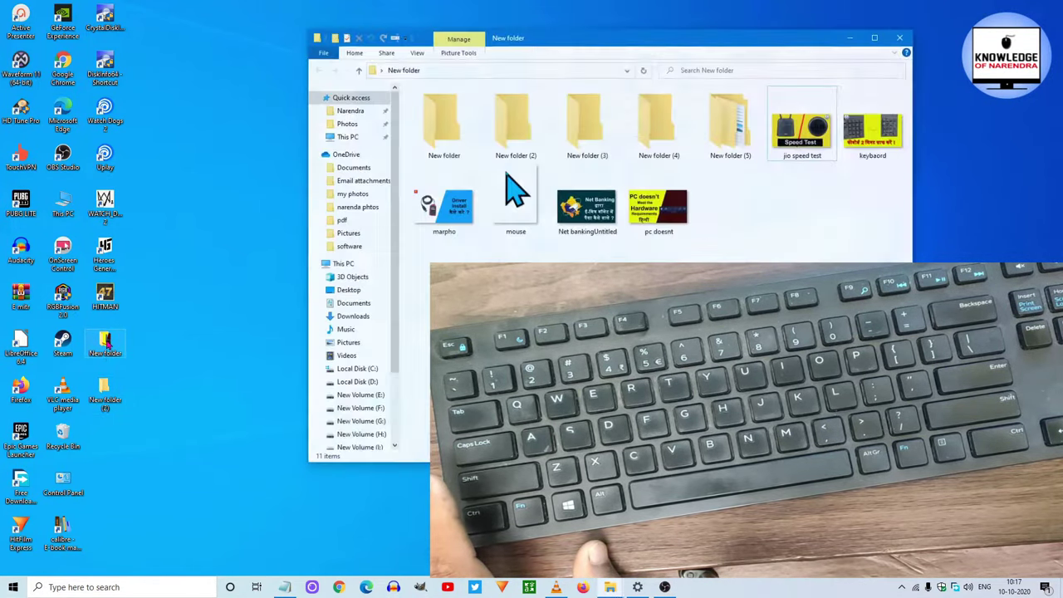
left_click_drag(818, 37, 720, 76)
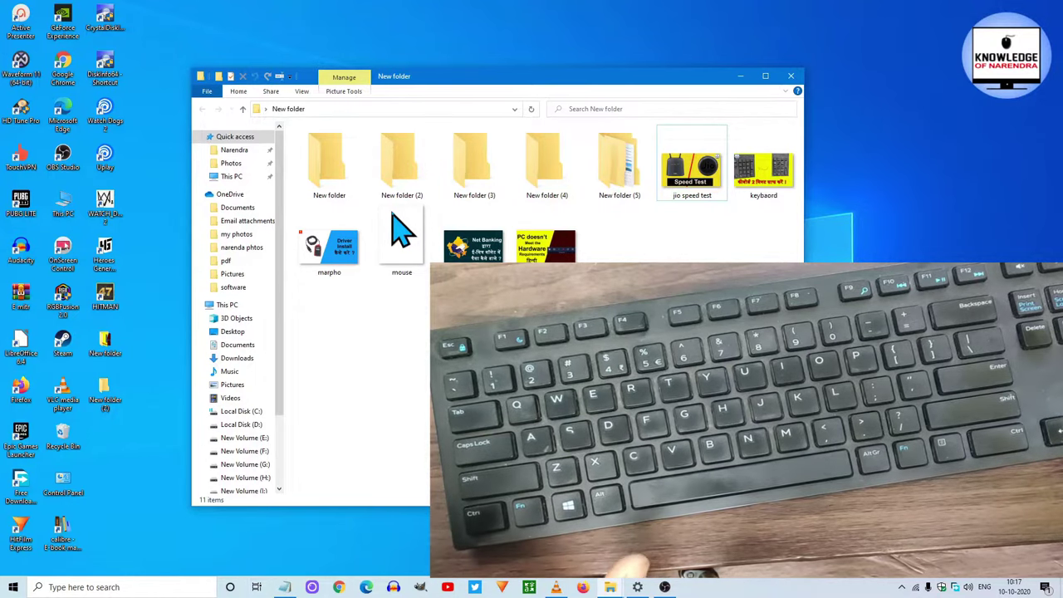
key("Tab")
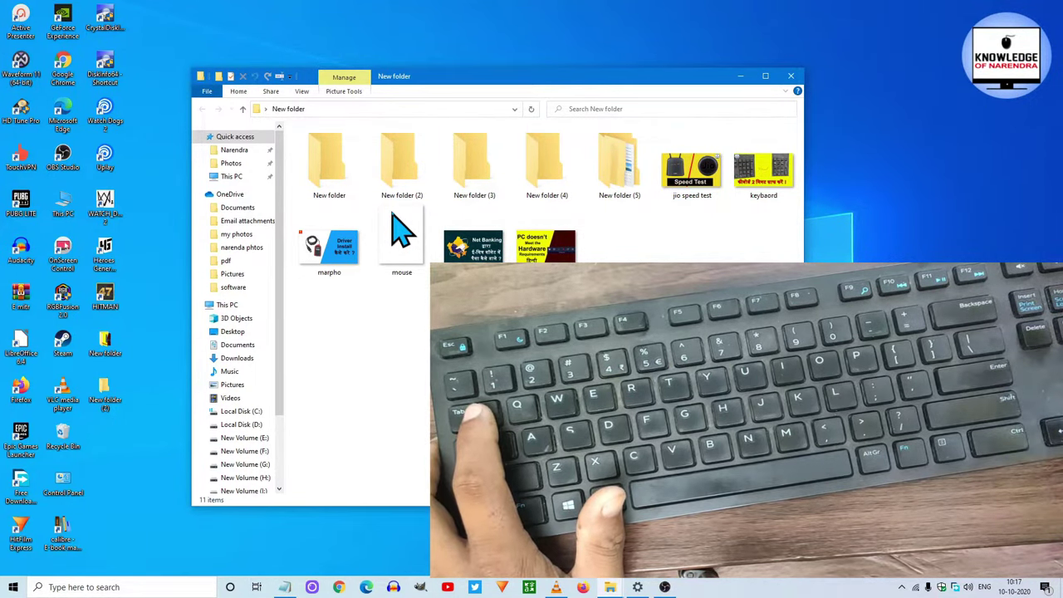
key("Tab")
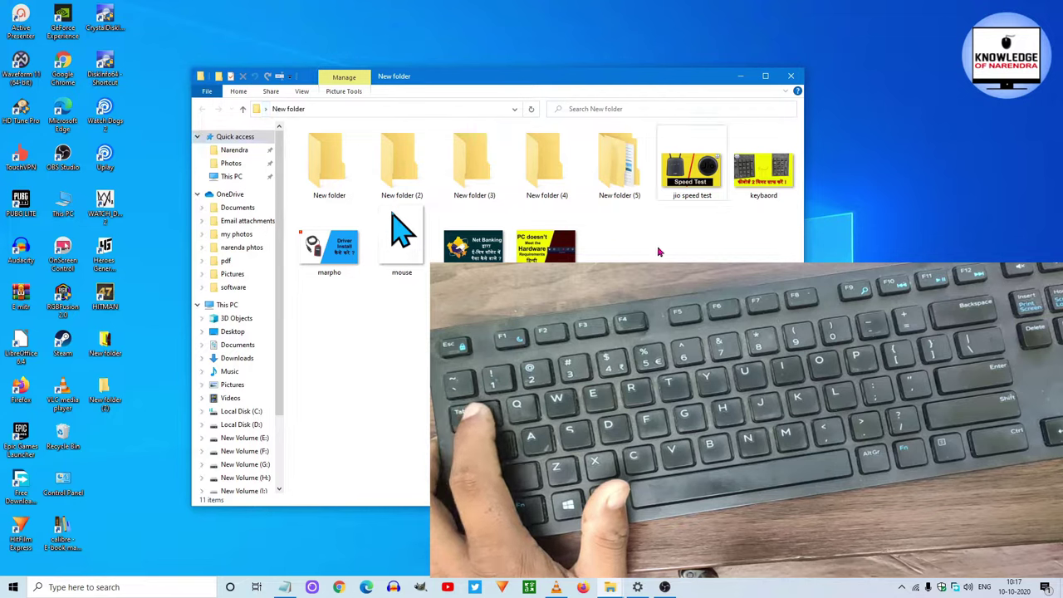
scroll(659, 252, "down", 1)
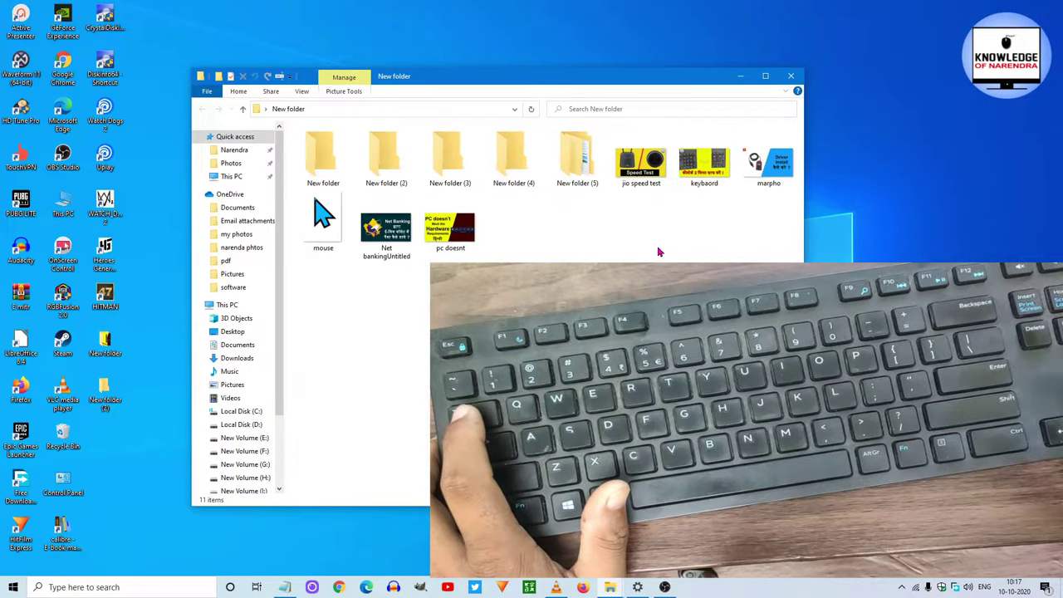
Move the selection through the items in New folder, passing the keybaord image and ending on the pc doesnt image.
key("Right")
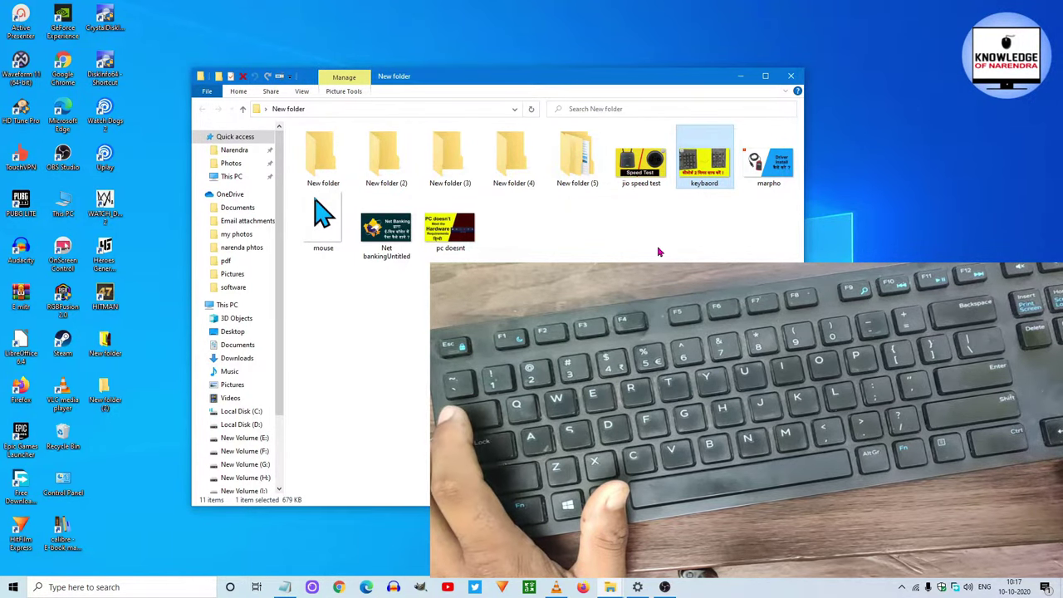
key("ctrl+Home")
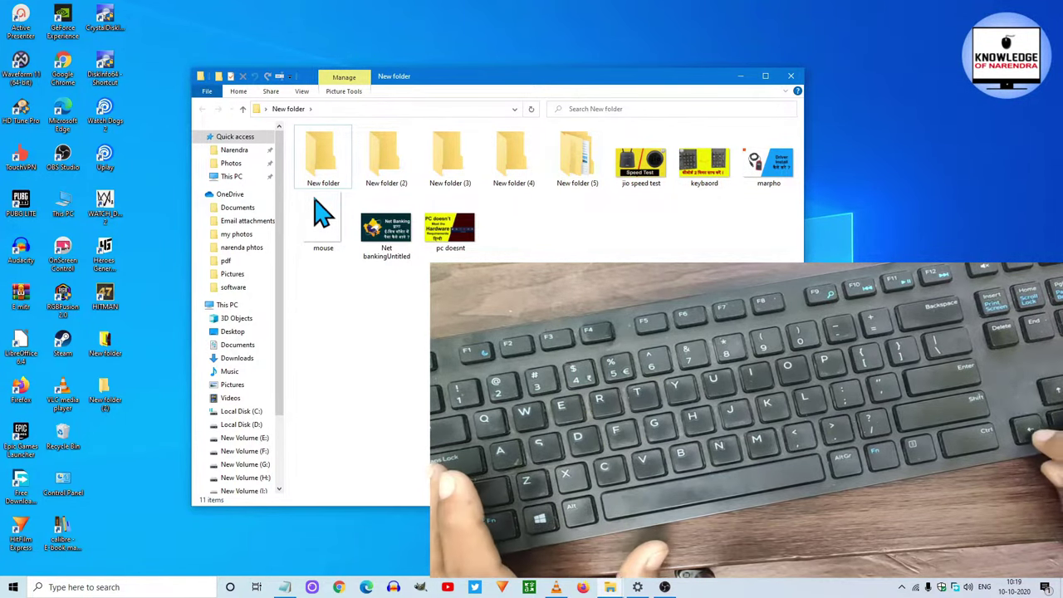
key("Right")
key("Right")
key("Right")
key("Right")
key("Right")
key("Right")
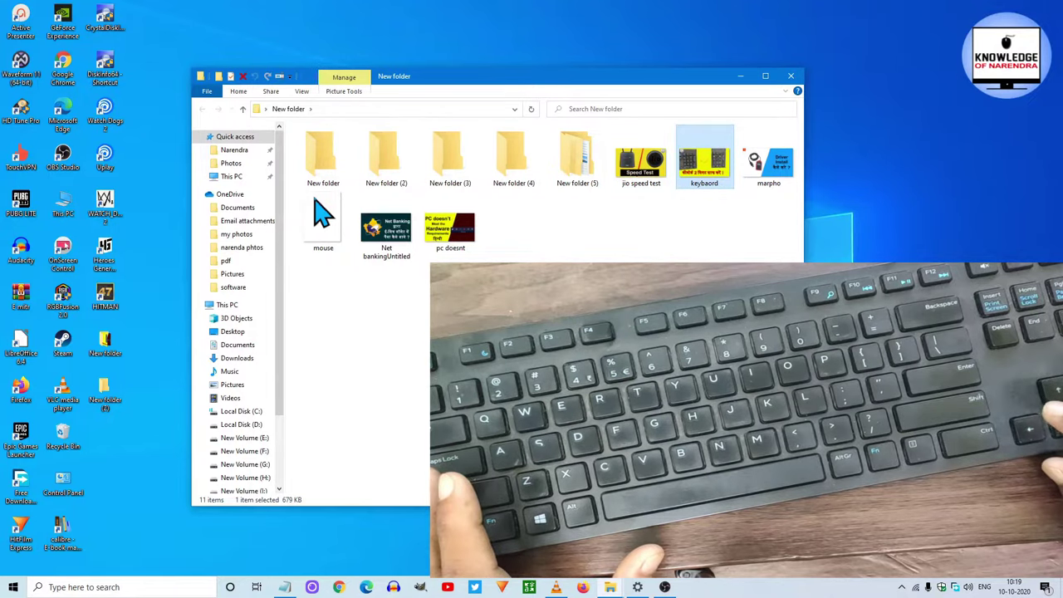
key("Down")
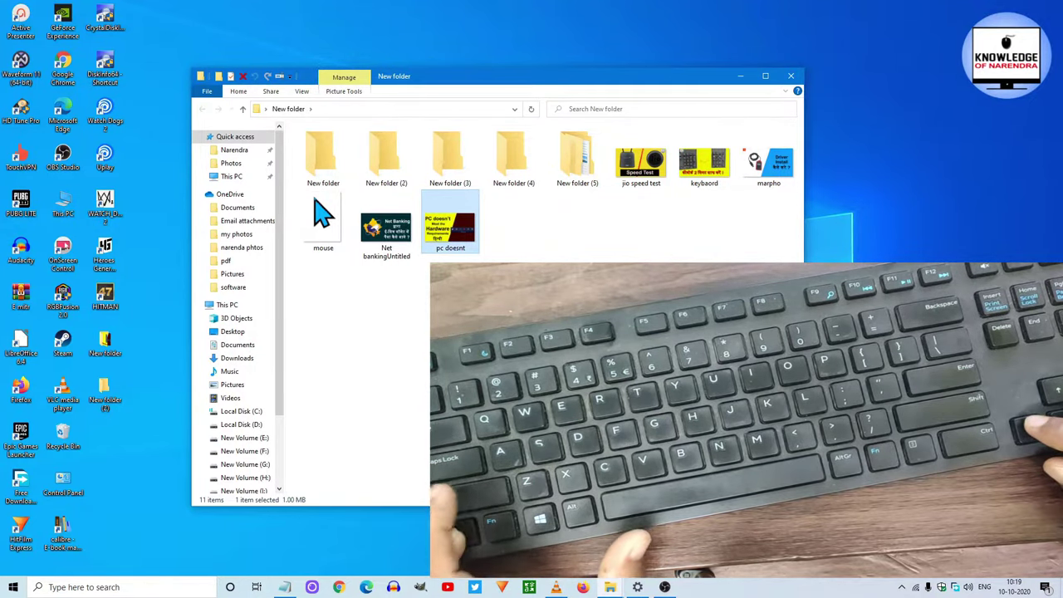
Select all items in New folder, and clear the selection after briefly opening and closing Start.
key("ctrl+a")
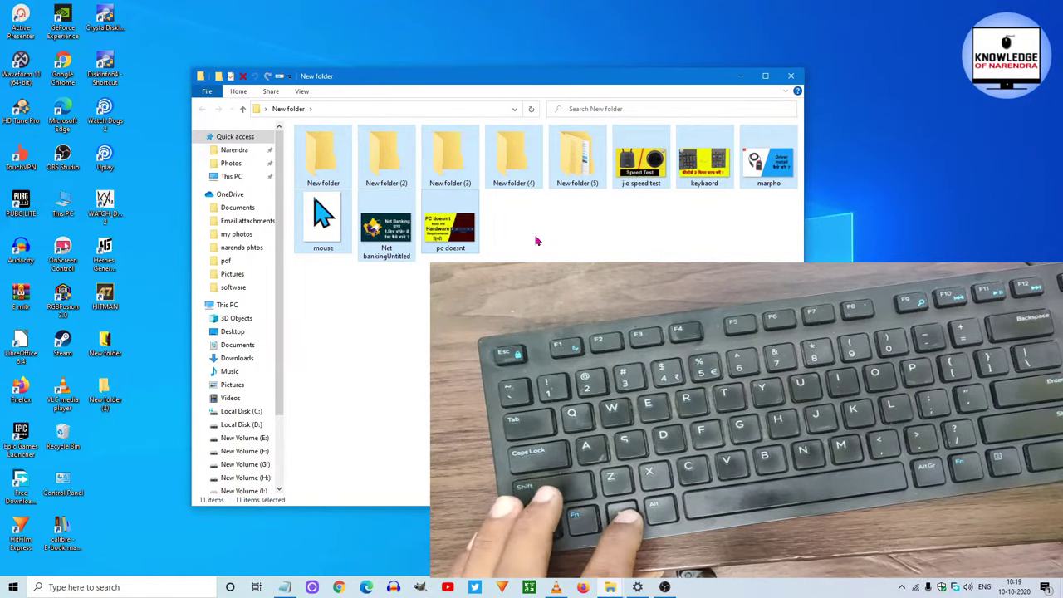
key("super")
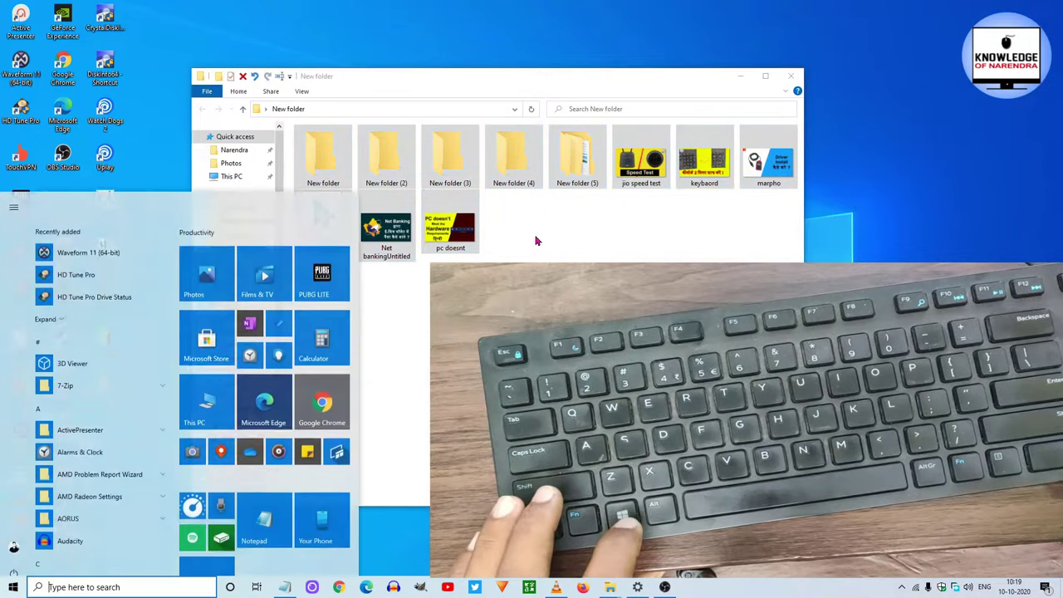
key("super")
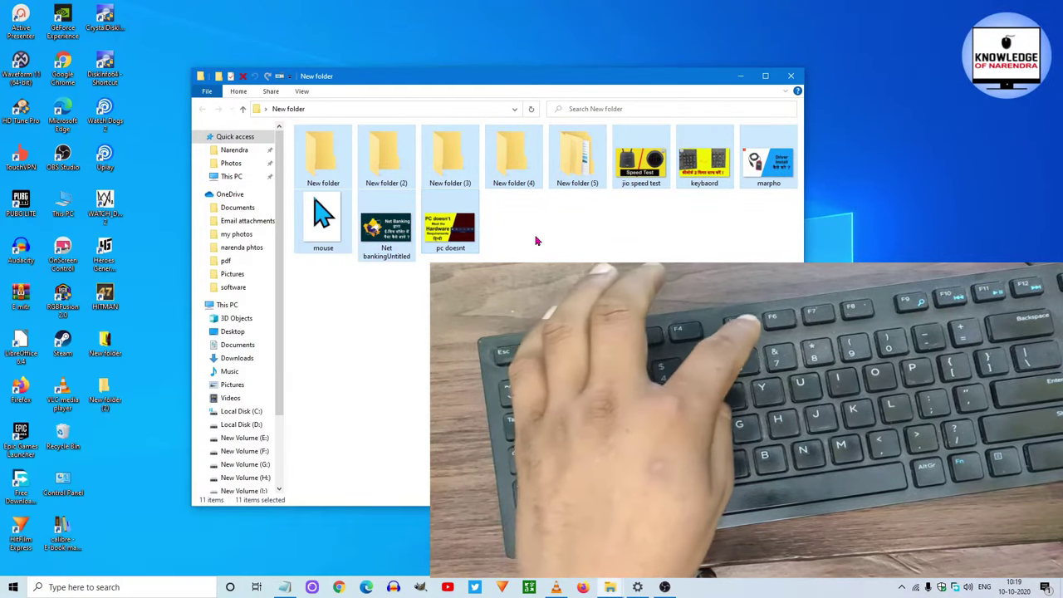
left_click(535, 241)
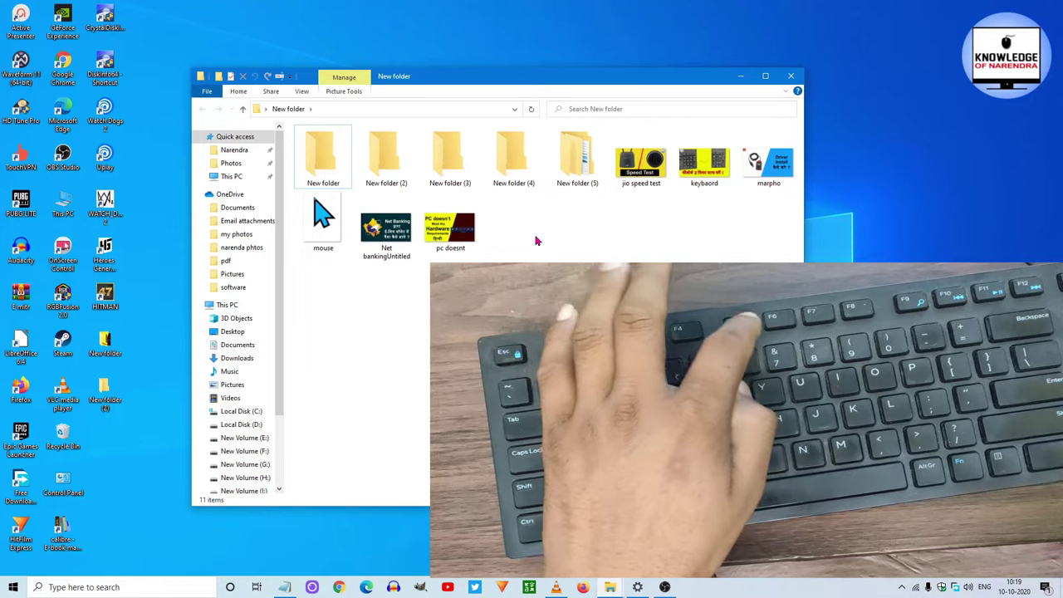
Select the range of items from the pc doesnt image back to New folder (3).
key("Right")
key("Right")
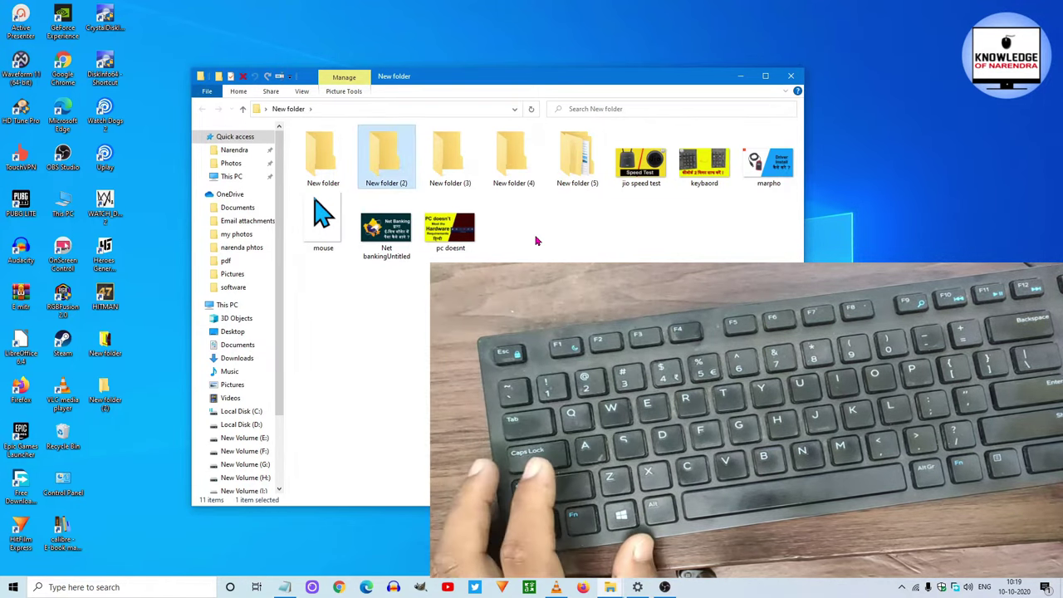
key("Down")
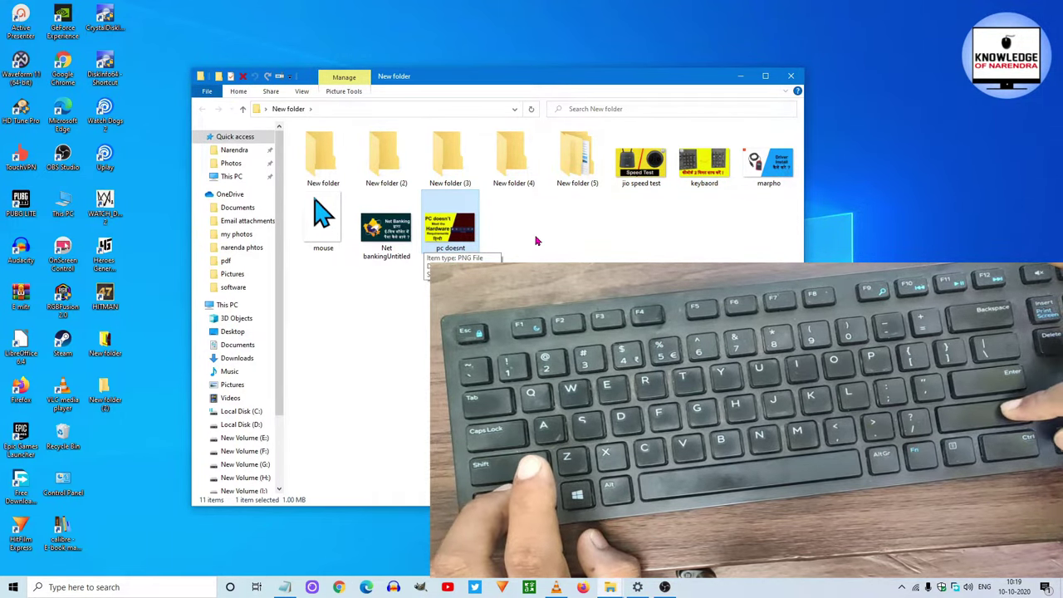
key("shift+Left")
key("shift+Left")
key("shift+Left")
key("shift+Left")
key("shift+Left")
key("shift+Left")
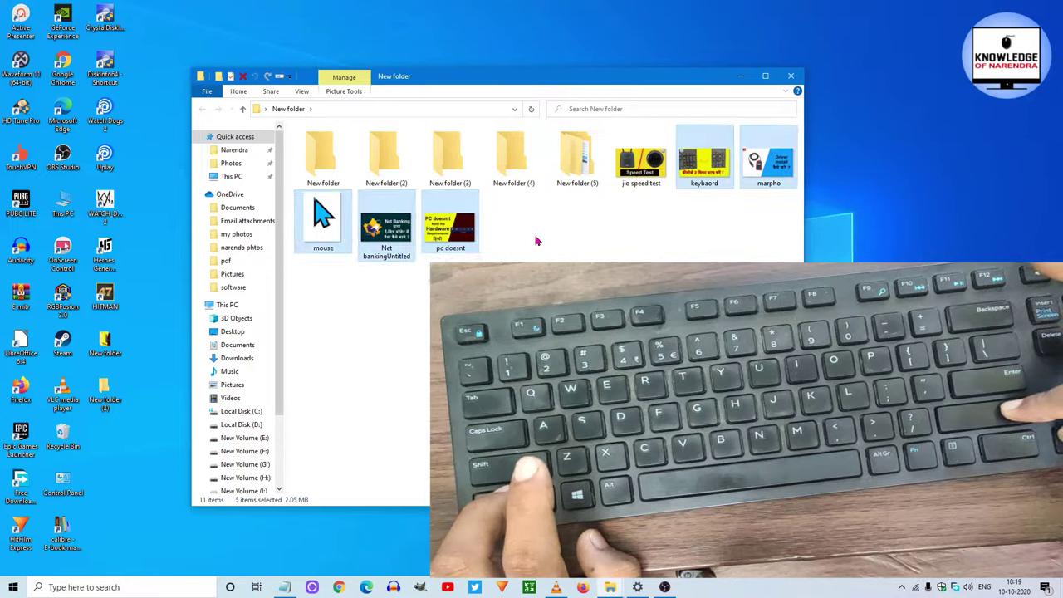
key("shift+Left")
key("shift+Left")
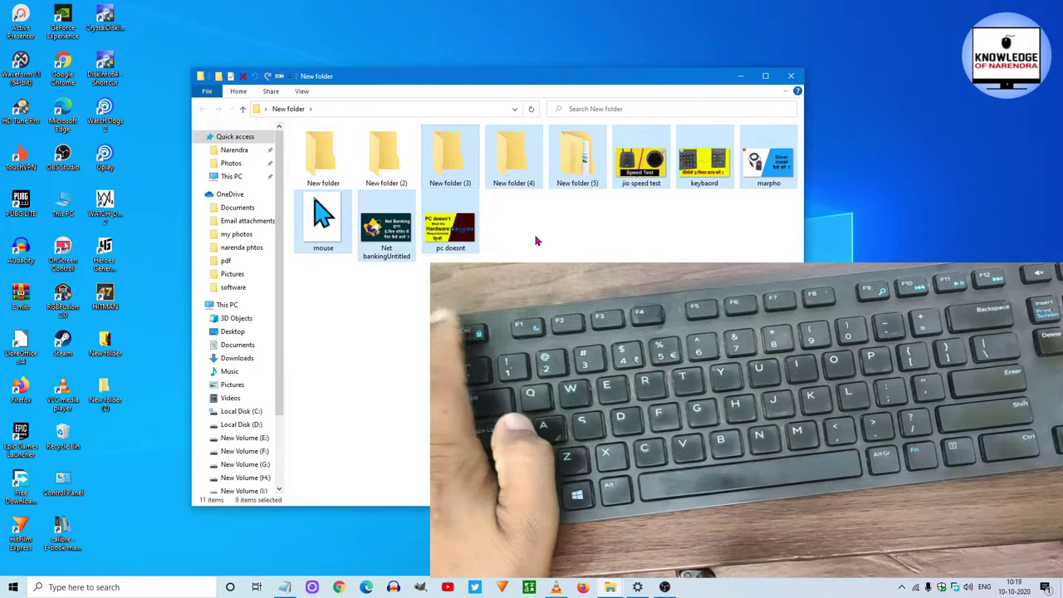
Clear the range selection and cut the subfolder New folder (2).
key("ctrl+Home")
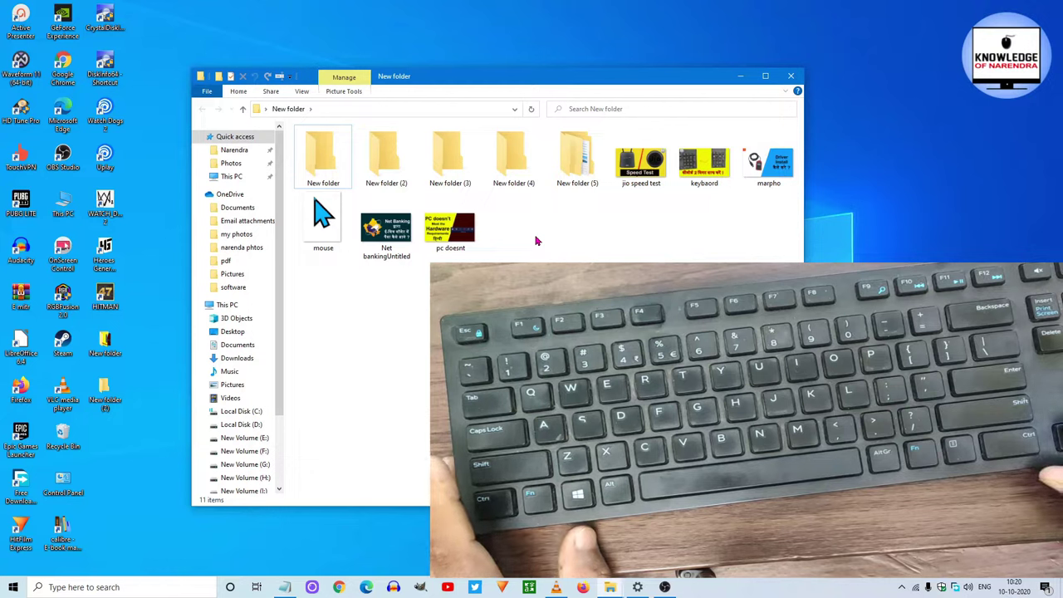
key("Right")
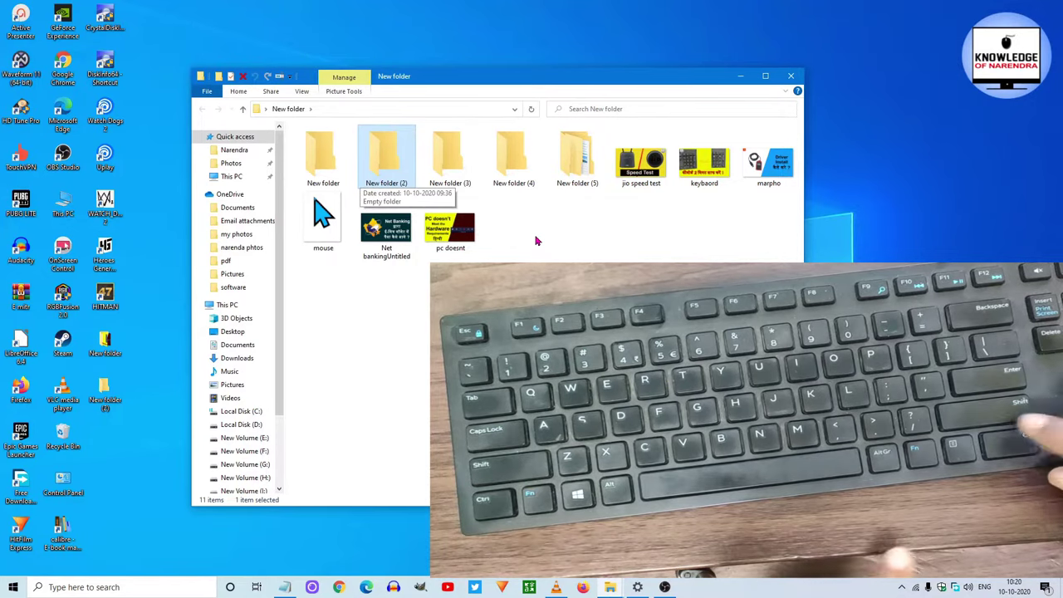
key("Menu")
key("Down")
key("Down")
key("Down")
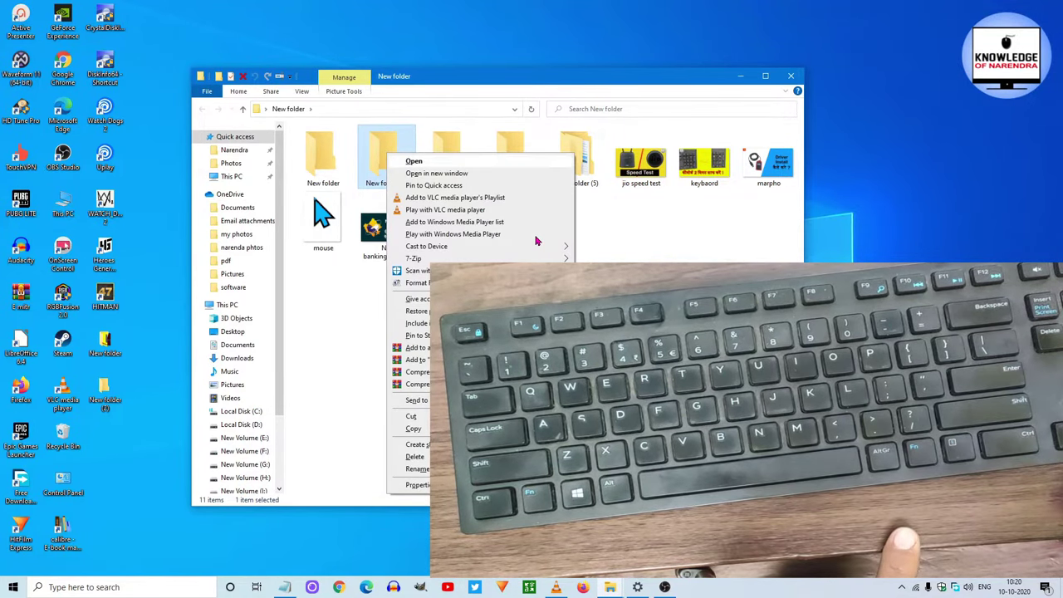
key("Up")
key("Down")
key("Down")
key("Down")
key("Down")
key("Down")
key("Down")
key("Down")
key("Down")
key("Down")
key("Down")
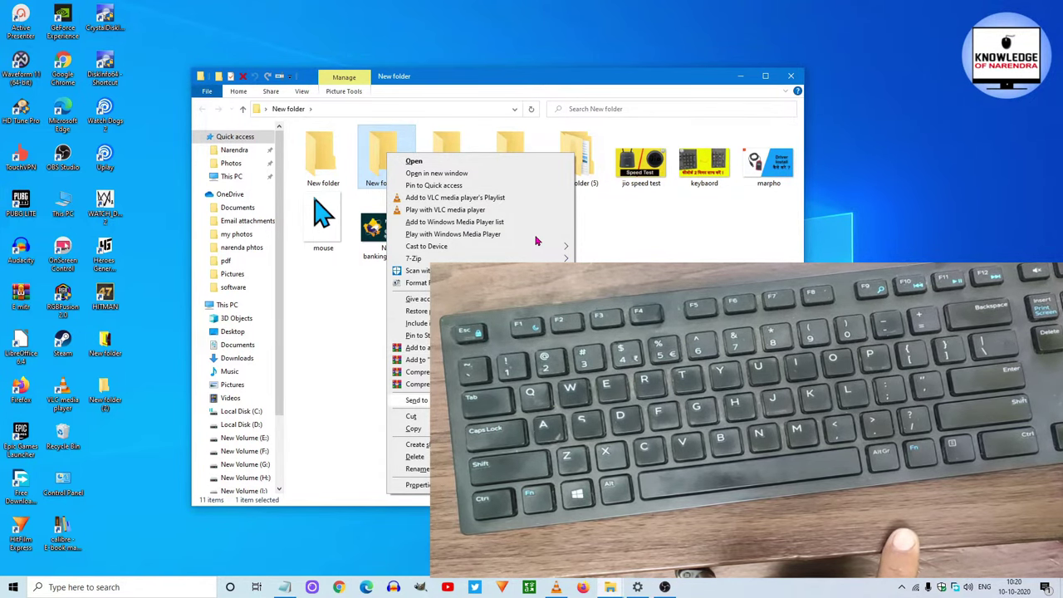
key("Up")
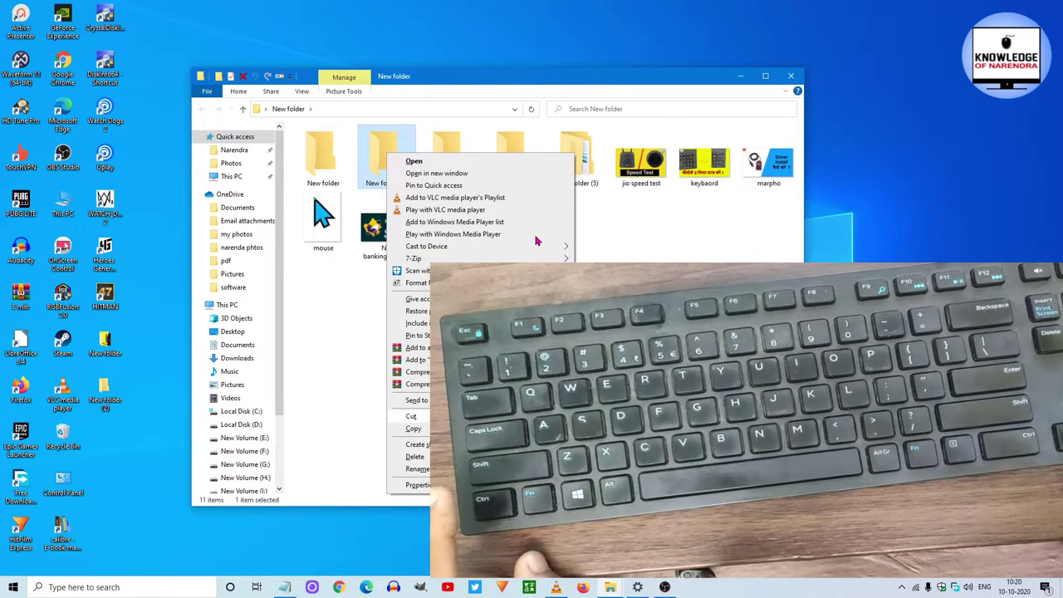
key("Escape")
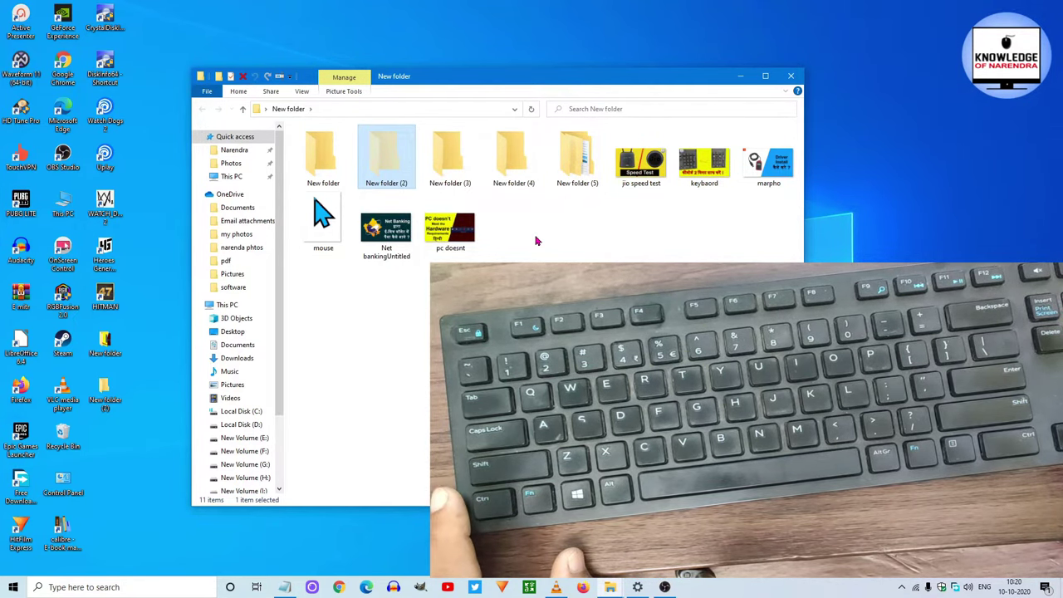
Delete the subfolder New folder (3) from New folder.
key("Right")
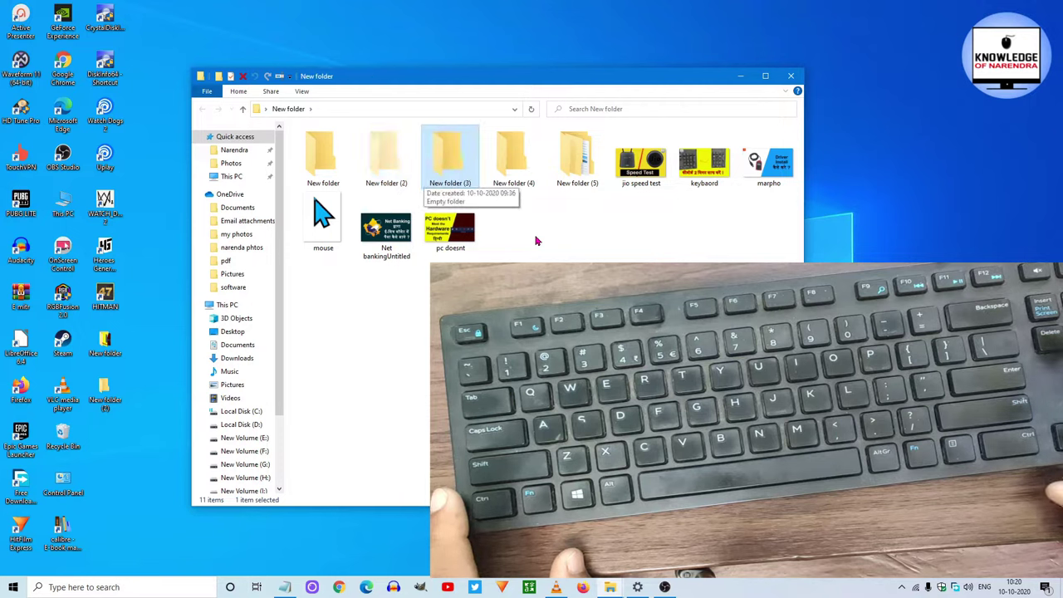
key("Delete")
key("Return")
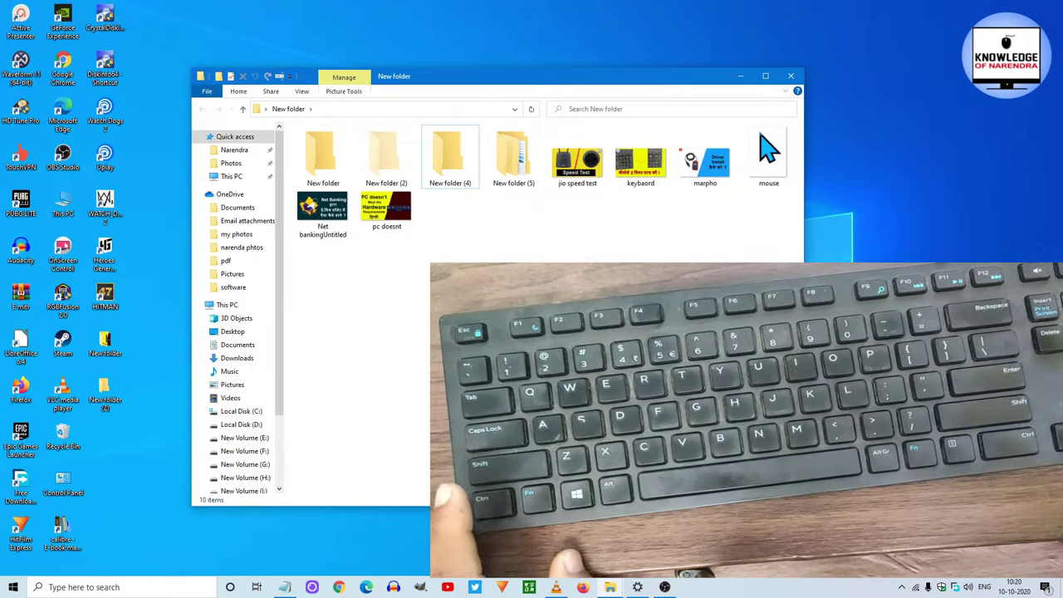
key("ctrl+Down")
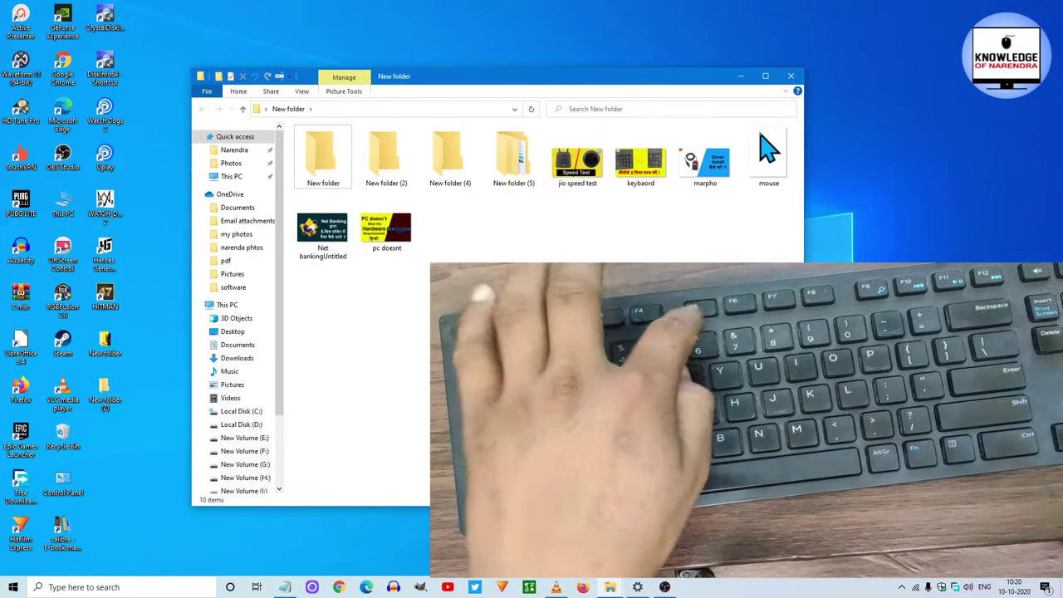
key("ctrl+Home")
key("ctrl+Down")
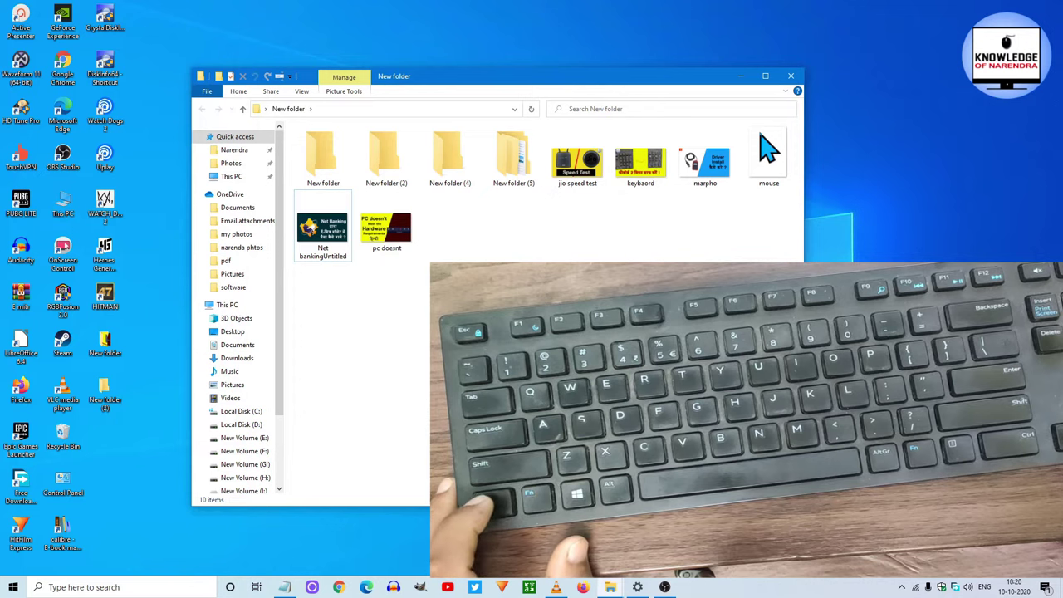
Show the desktop, and switch back to the New folder window to cycle the focus through its areas.
key("super+d")
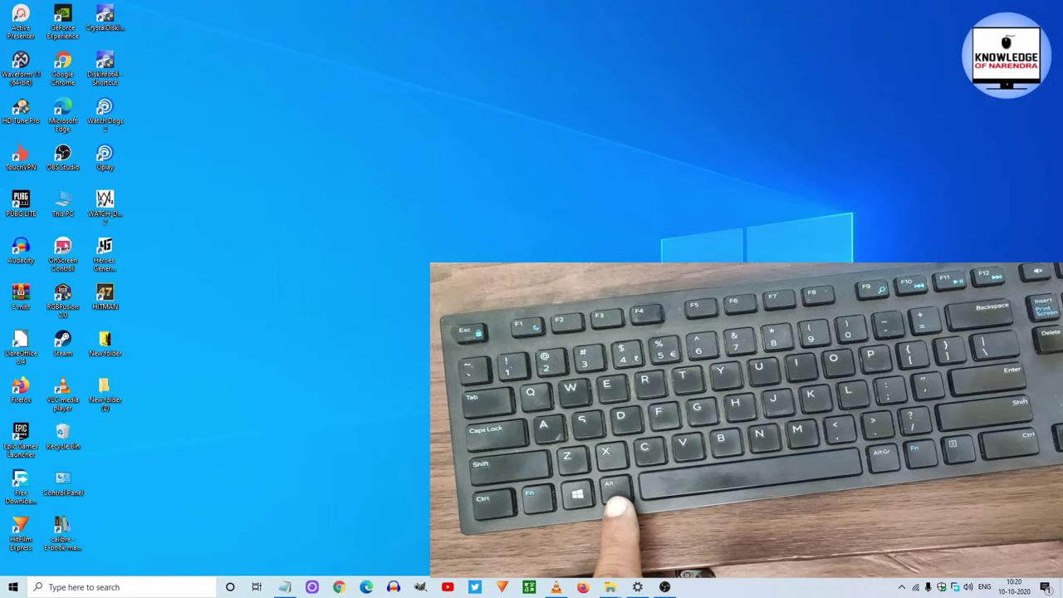
key("alt+Tab")
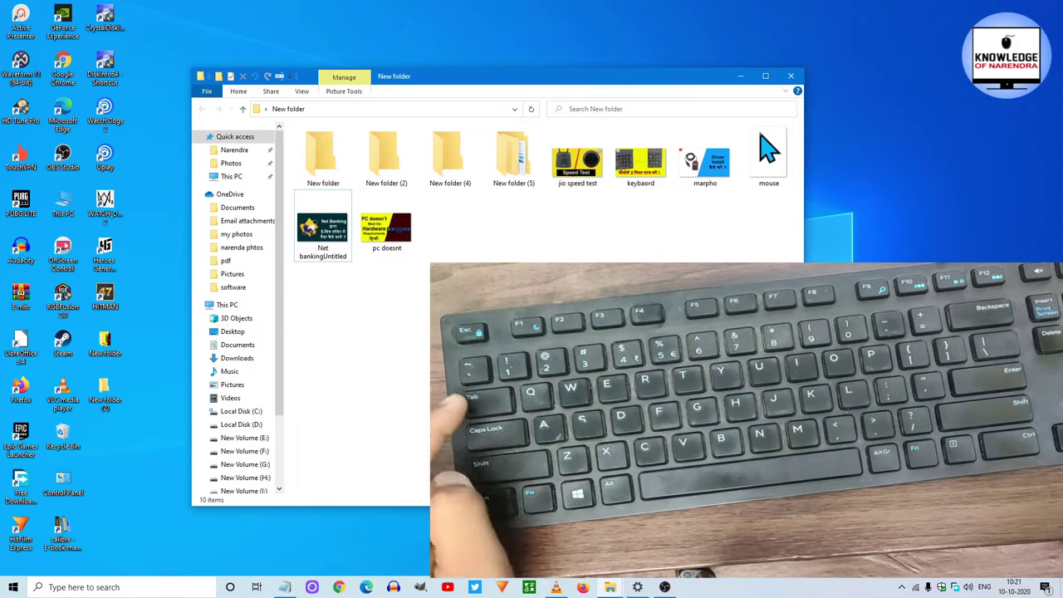
key("Tab")
key("Tab")
key("Tab")
key("Tab")
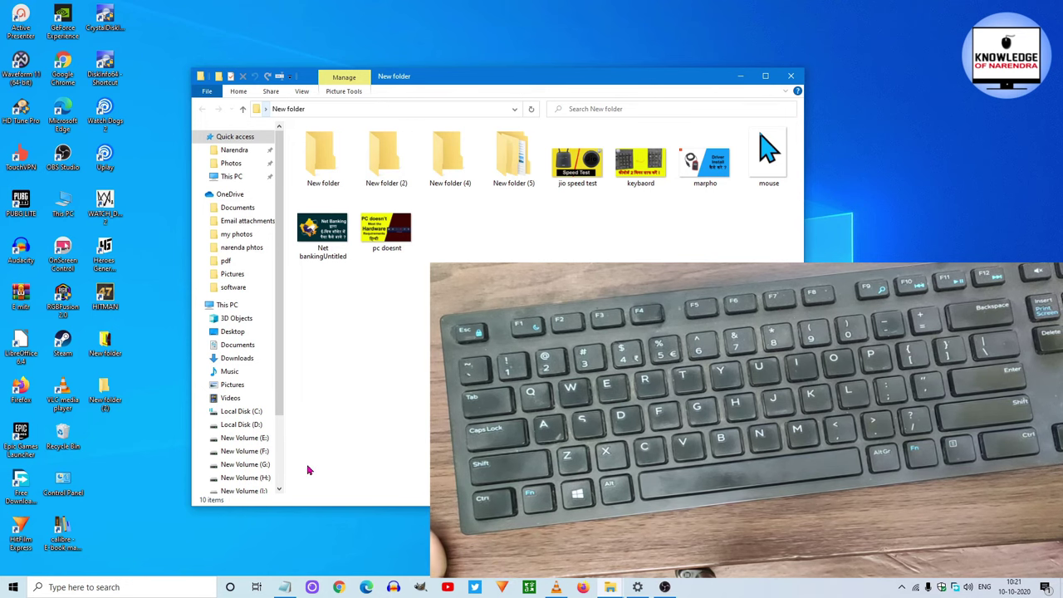
Switch to Notepad and bring up the untitled notes document.
left_click(285, 588)
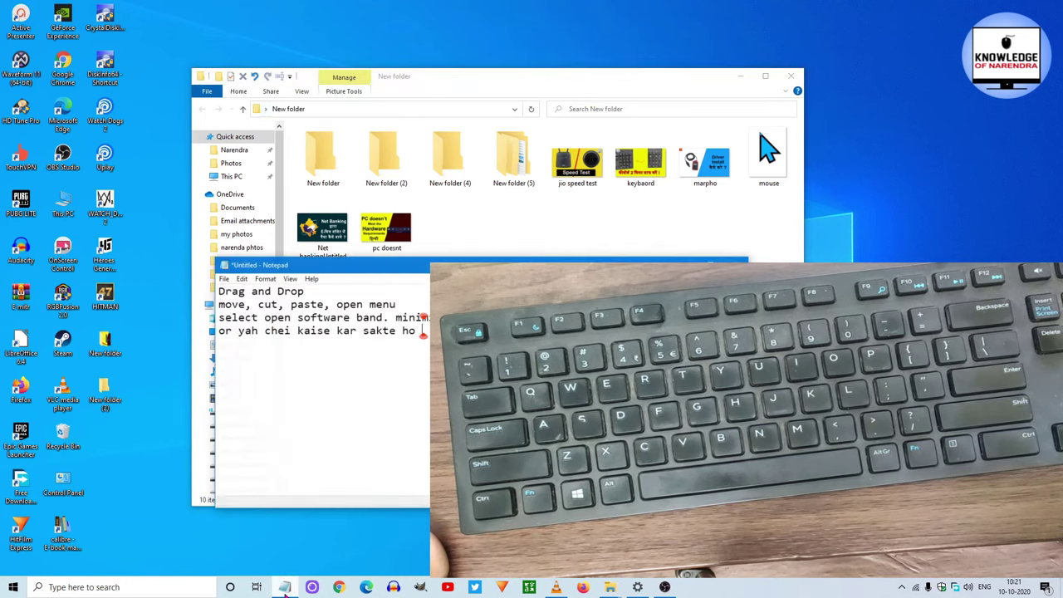